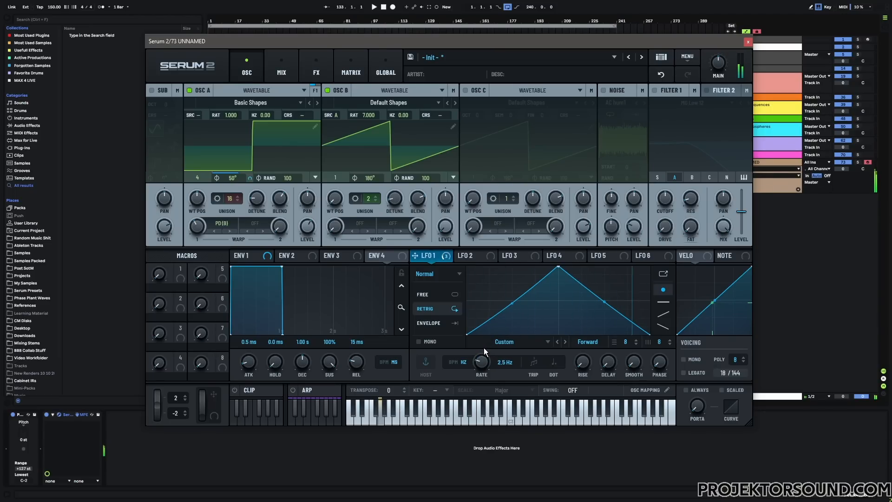
# Lower LFO 1's rate to 0.05 Hz and open the options of oscillator A's phase
pyautogui.moveTo(481, 358); pyautogui.dragTo(481, 359)
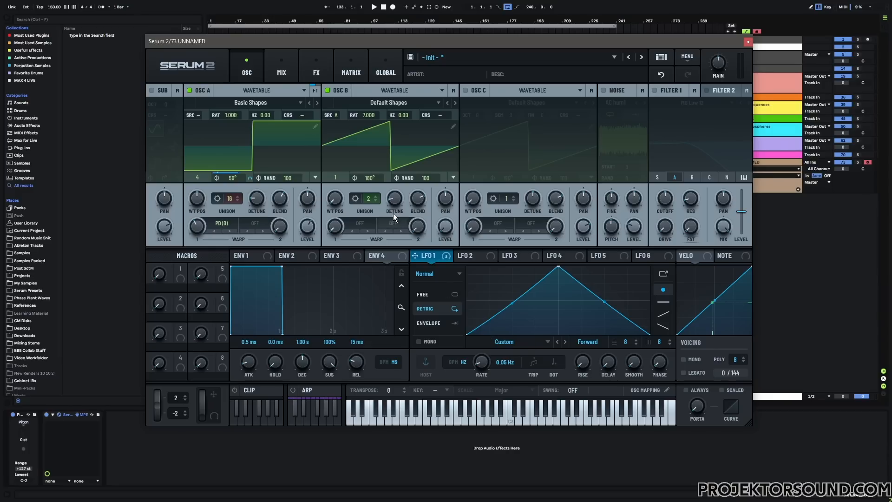
pyautogui.rightClick(219, 178)
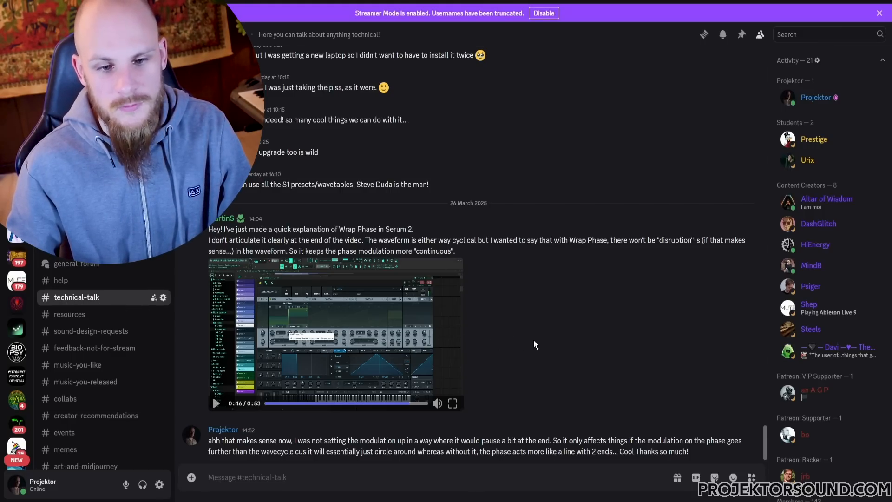
# Switch to Ableton Live and insert a new MIDI track with a fresh Serum 2 instance
pyautogui.hotkey('alt', 'Tab')
pyautogui.rightClick(764, 205)
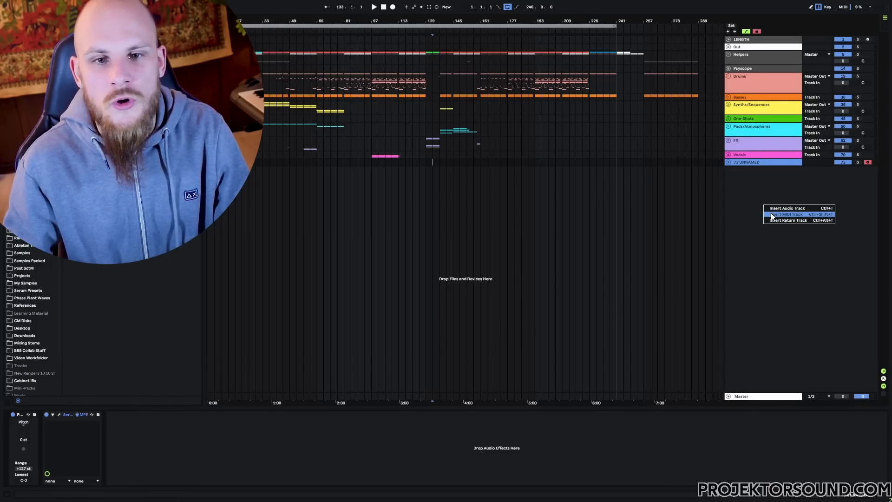
pyautogui.click(773, 214)
pyautogui.rightClick(471, 176)
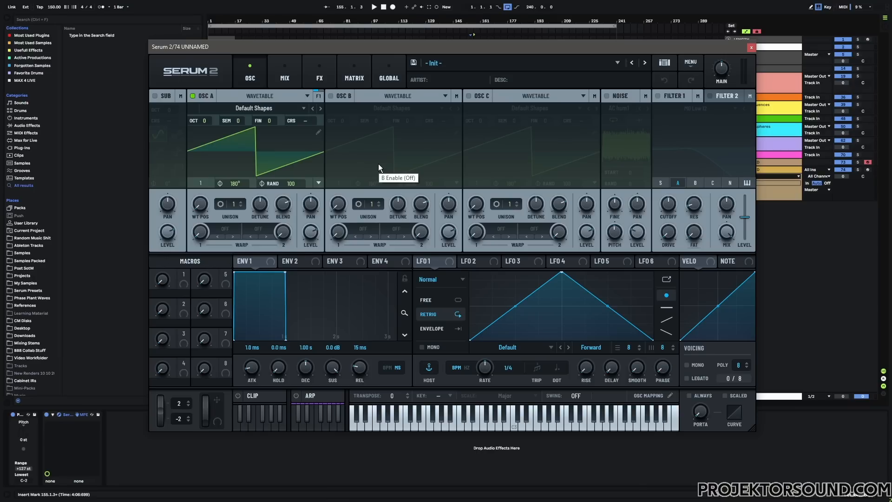
# Turn Wrap Phase on and back off for oscillator A's phase
pyautogui.rightClick(225, 183)
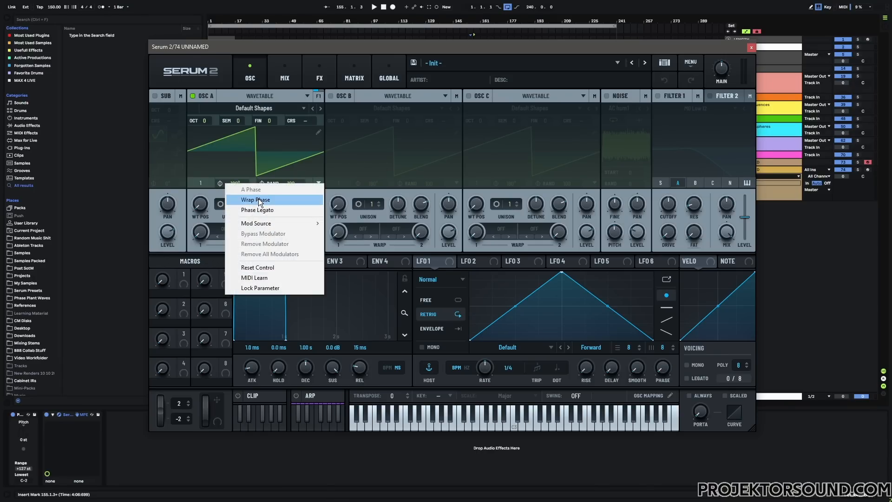
pyautogui.click(253, 199)
pyautogui.rightClick(231, 185)
pyautogui.click(252, 201)
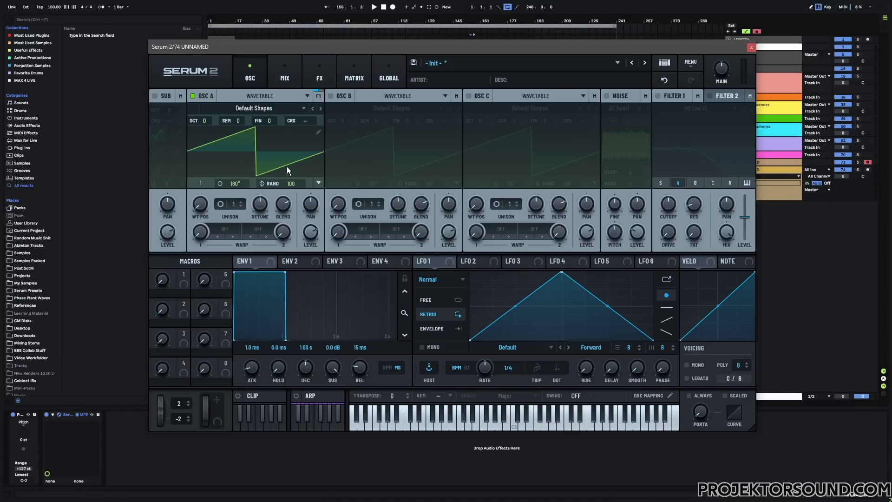
# Arm the new Serum 2 track, then toggle oscillator A's Wrap Phase and set its random phase to 0
pyautogui.click(867, 169)
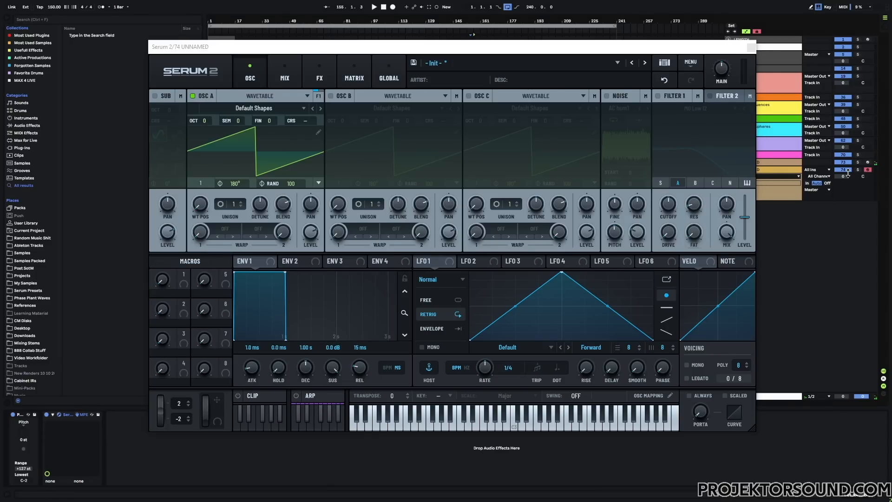
pyautogui.moveTo(236, 183); pyautogui.dragTo(240, 205)
pyautogui.rightClick(236, 183)
pyautogui.click(251, 197)
pyautogui.moveTo(294, 182); pyautogui.dragTo(284, 231)
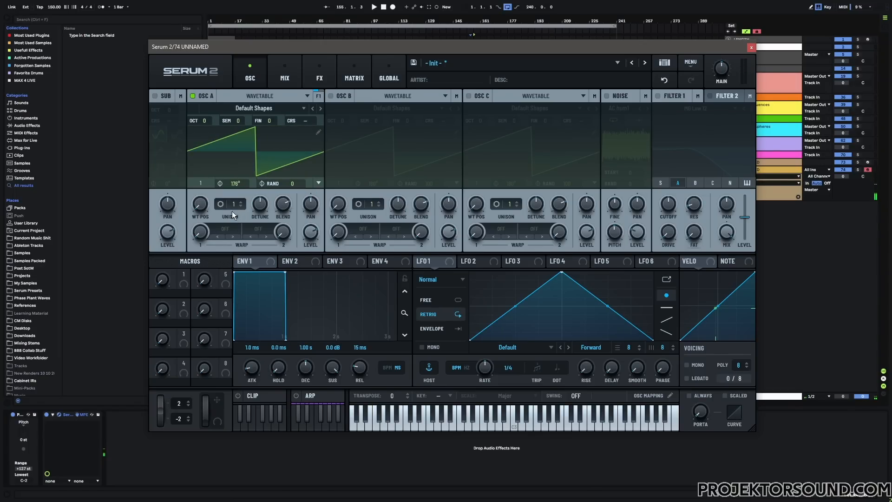
# Set oscillator A's phase to 149° and toggle its Wrap Phase option
pyautogui.moveTo(239, 183)
pyautogui.mouseDown()
pyautogui.moveTo(247, 147)
pyautogui.moveTo(244, 191)
pyautogui.moveTo(255, 118)
pyautogui.moveTo(250, 136)
pyautogui.moveTo(335, 189)
pyautogui.mouseUp()
pyautogui.rightClick(239, 183)
pyautogui.click(255, 201)
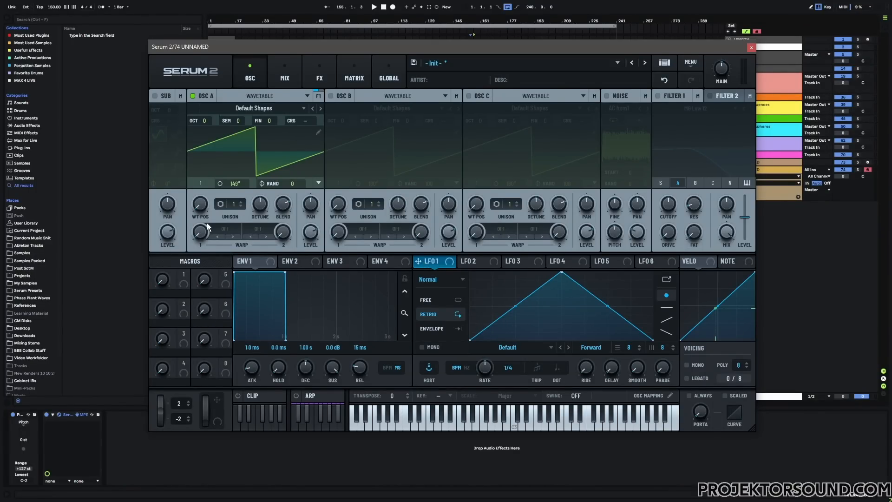
pyautogui.click(221, 230)
pyautogui.moveTo(233, 302)
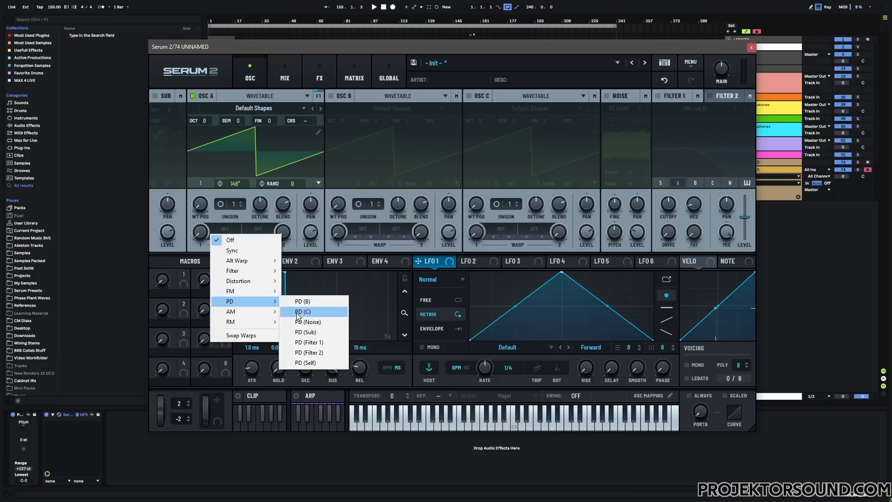
# Assign LFO 1 to oscillator A's phase, and set the LFO rate to 1/2 while playing a note
pyautogui.click(442, 261)
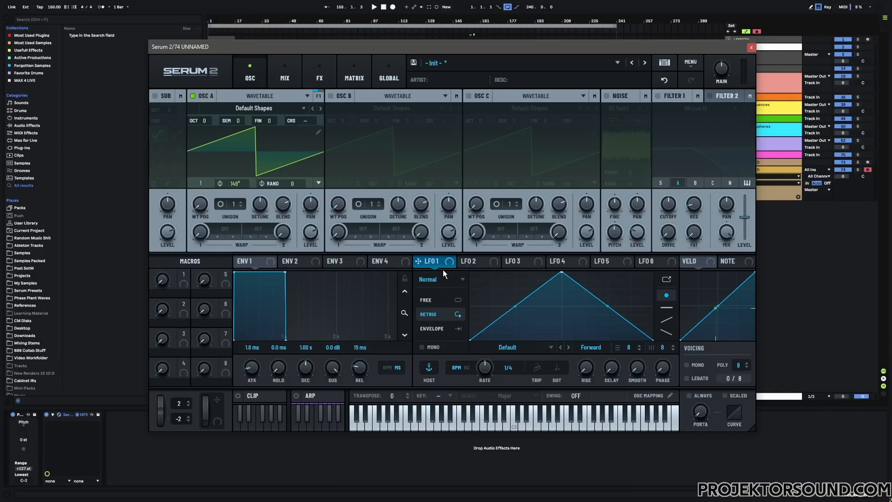
pyautogui.moveTo(434, 261); pyautogui.dragTo(246, 186)
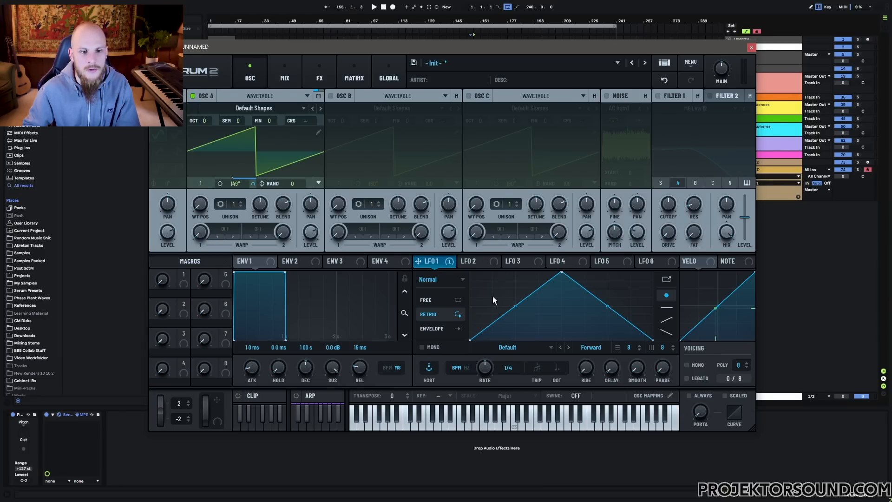
pyautogui.press('a')
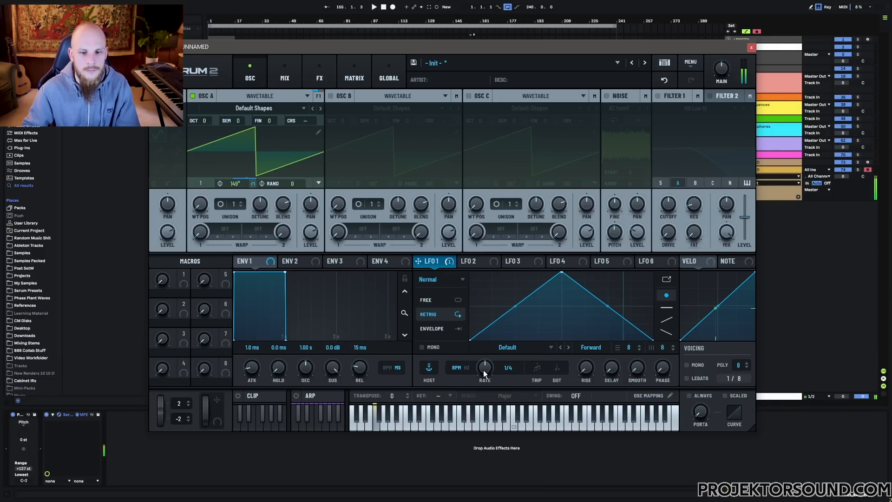
pyautogui.moveTo(487, 367); pyautogui.dragTo(484, 382)
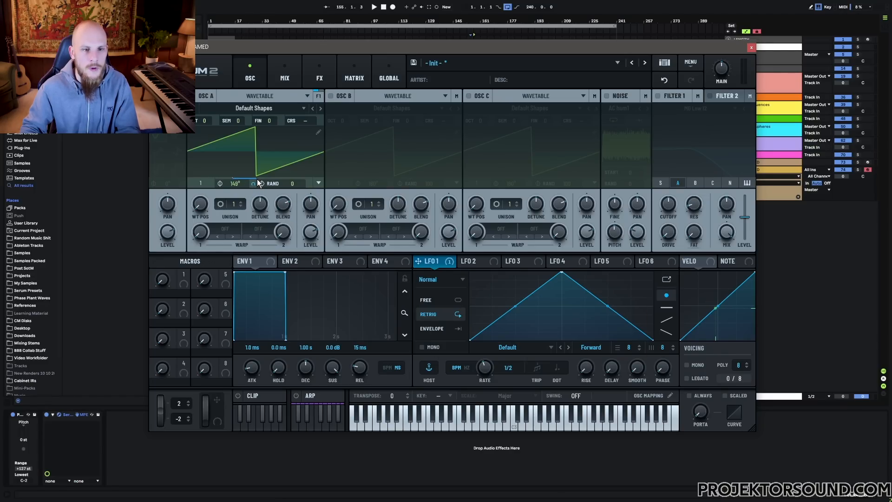
# Sweep oscillator A's phase down to 0° and up to 360°
pyautogui.moveTo(258, 182)
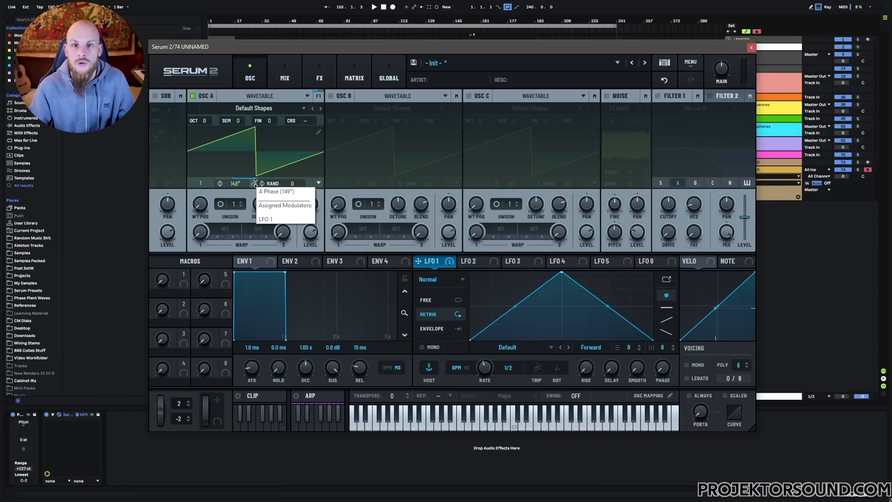
pyautogui.moveTo(238, 184); pyautogui.dragTo(228, 219)
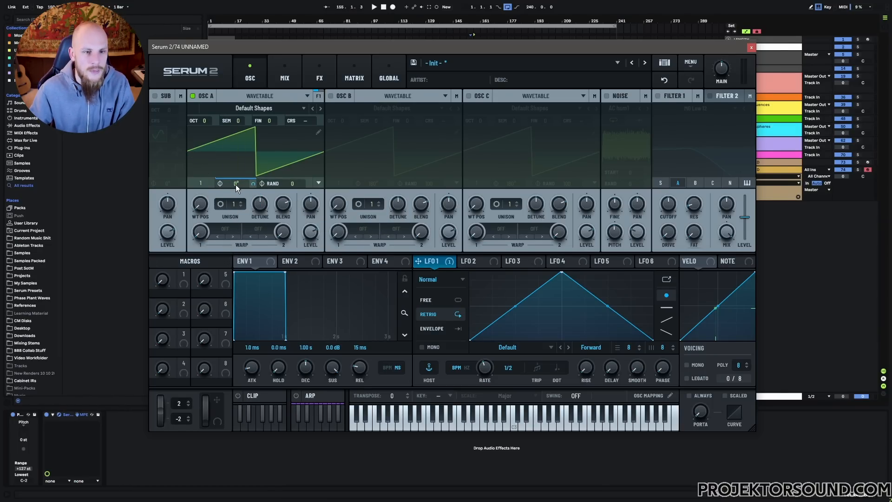
pyautogui.moveTo(236, 185); pyautogui.dragTo(253, 145)
pyautogui.moveTo(267, 112); pyautogui.dragTo(272, 89)
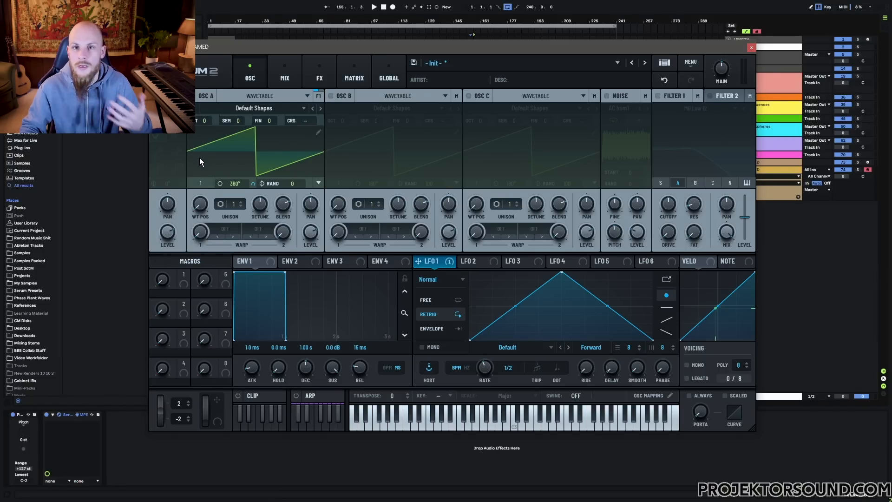
# Toggle Wrap Phase on oscillator A, set its phase to 180° and play a note to hear it
pyautogui.rightClick(229, 183)
pyautogui.click(266, 198)
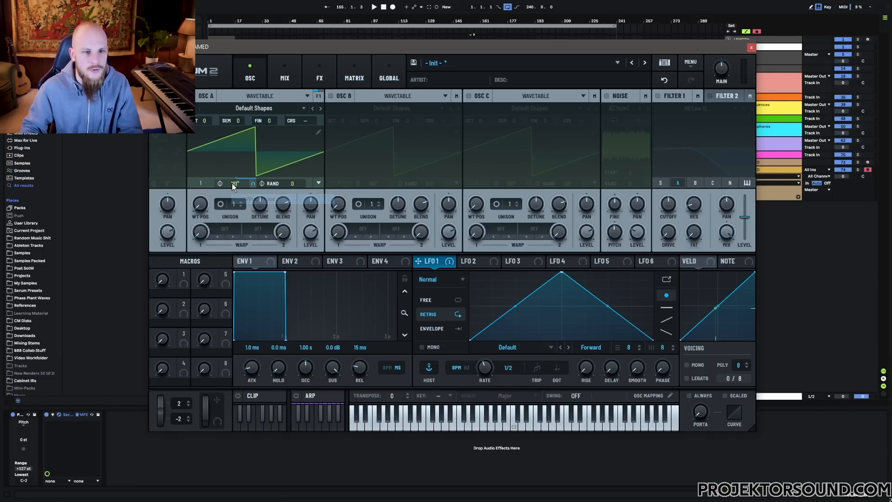
pyautogui.moveTo(236, 185); pyautogui.dragTo(236, 186)
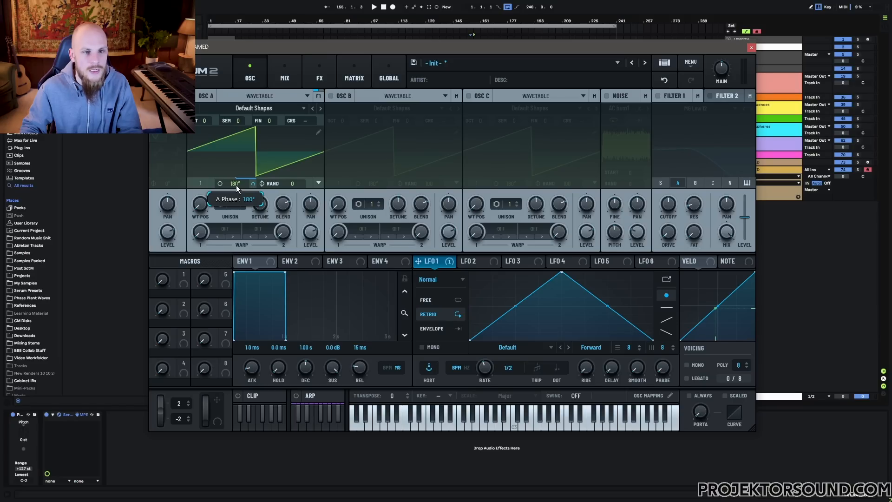
pyautogui.press('g')
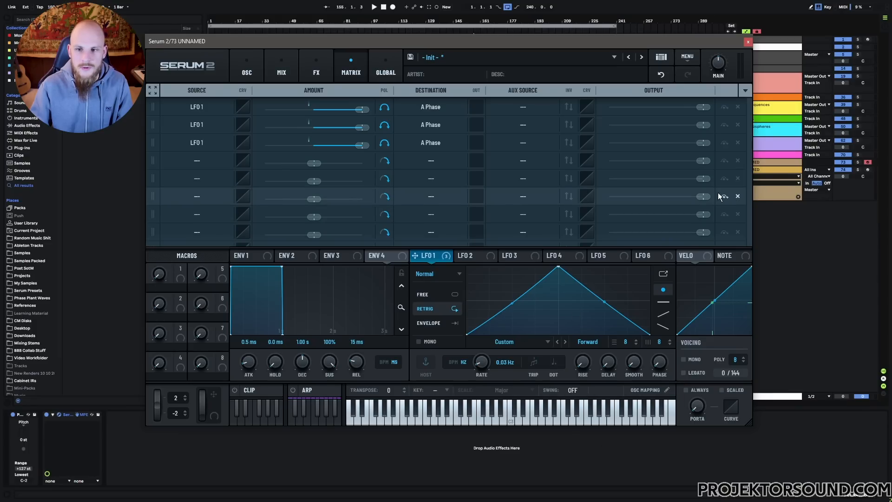
# In track 73's Serum 2, raise LFO 1's rate to 289.7 Hz, then bypass and re-enable its three A Phase modulations
pyautogui.moveTo(501, 371); pyautogui.dragTo(503, 302)
pyautogui.click(724, 142)
pyautogui.click(724, 125)
pyautogui.click(725, 107)
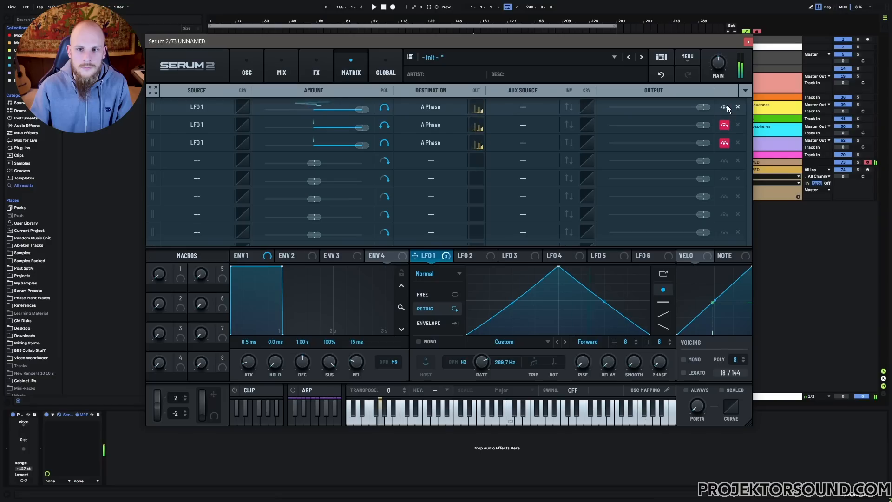
pyautogui.click(725, 107)
pyautogui.click(724, 125)
pyautogui.click(724, 142)
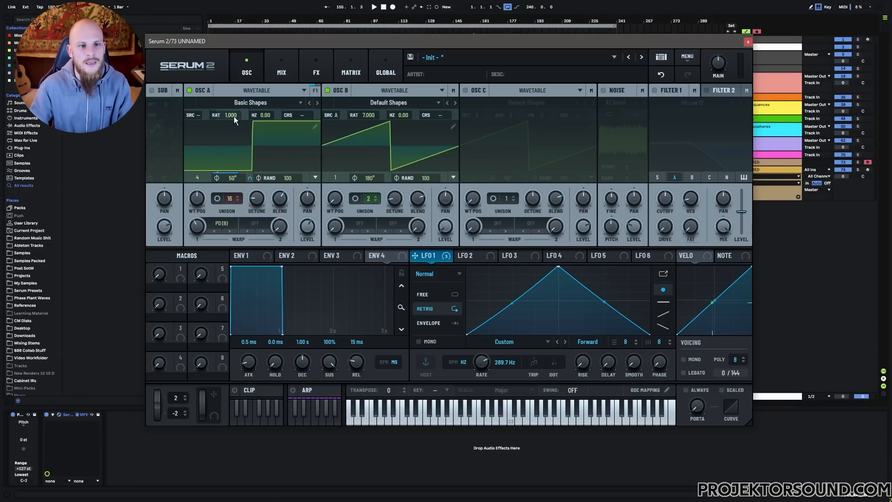
# Switch oscillator B's pitch mode from ratio to harmonic and back to ratio
pyautogui.rightClick(373, 114)
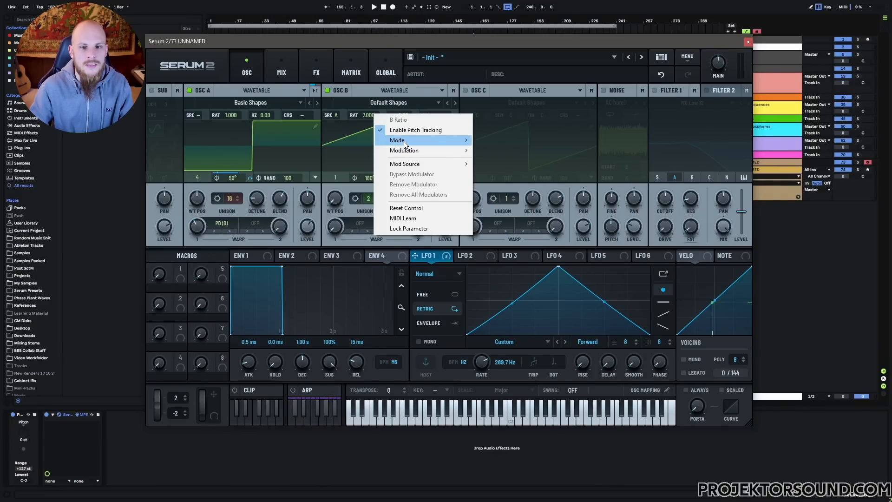
pyautogui.moveTo(403, 141)
pyautogui.click(496, 151)
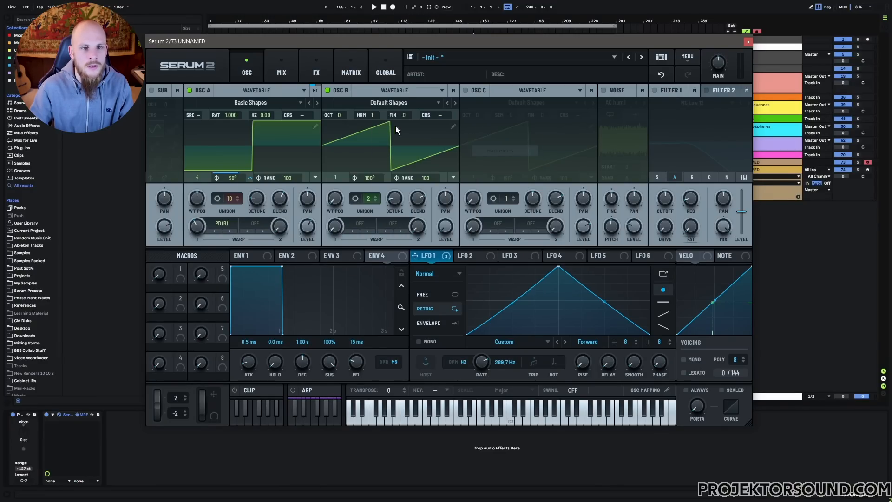
pyautogui.rightClick(372, 115)
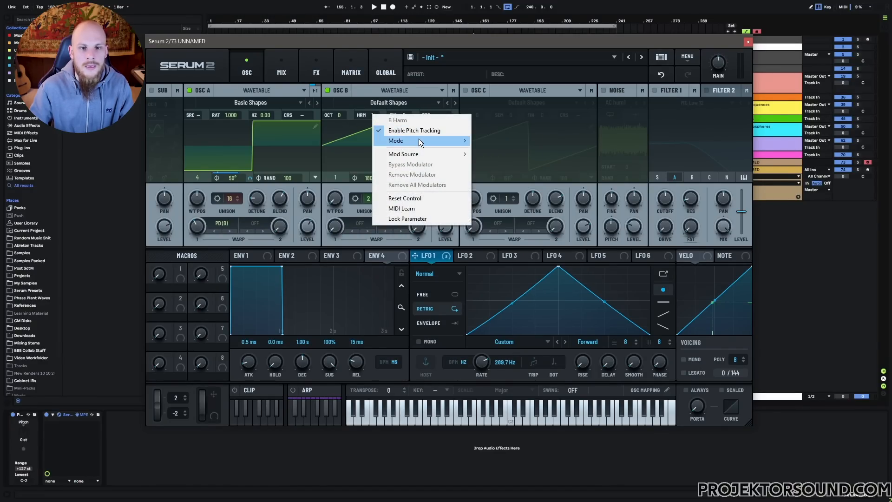
pyautogui.moveTo(420, 141)
pyautogui.click(489, 161)
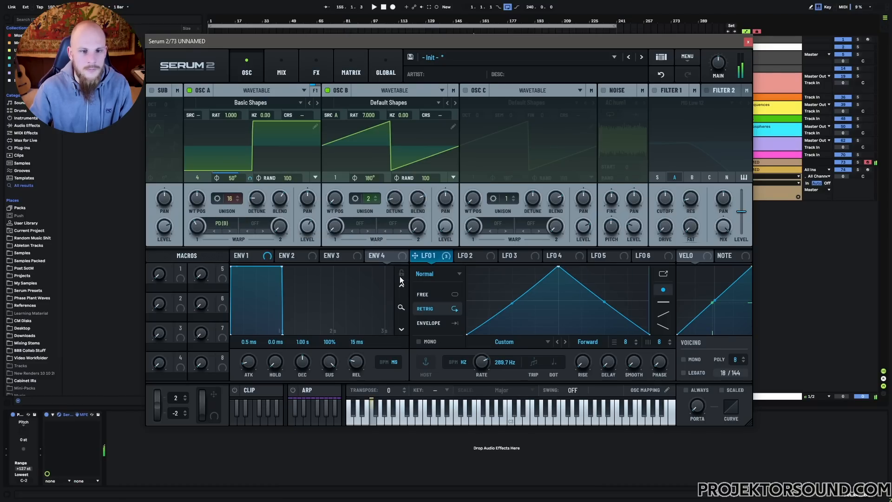
# Bypass all three LFO 1 modulations of A Phase in the modulation matrix and return to the oscillators
pyautogui.click(351, 70)
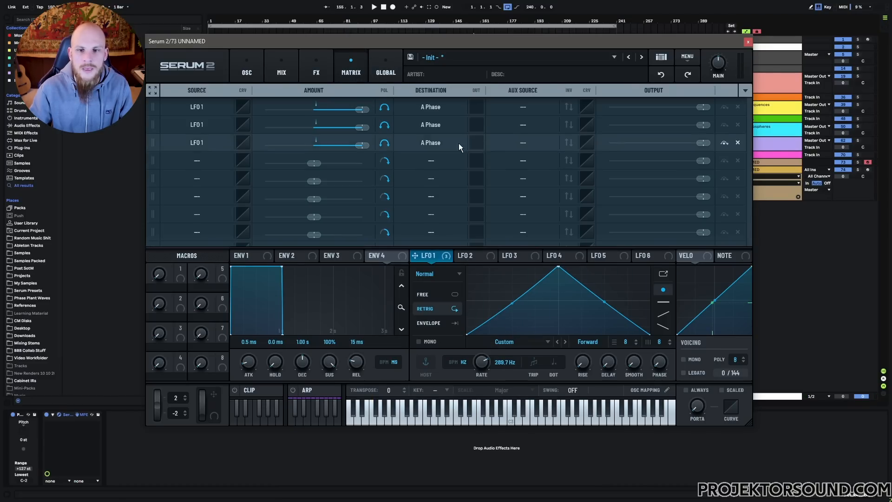
pyautogui.click(724, 143)
pyautogui.click(725, 124)
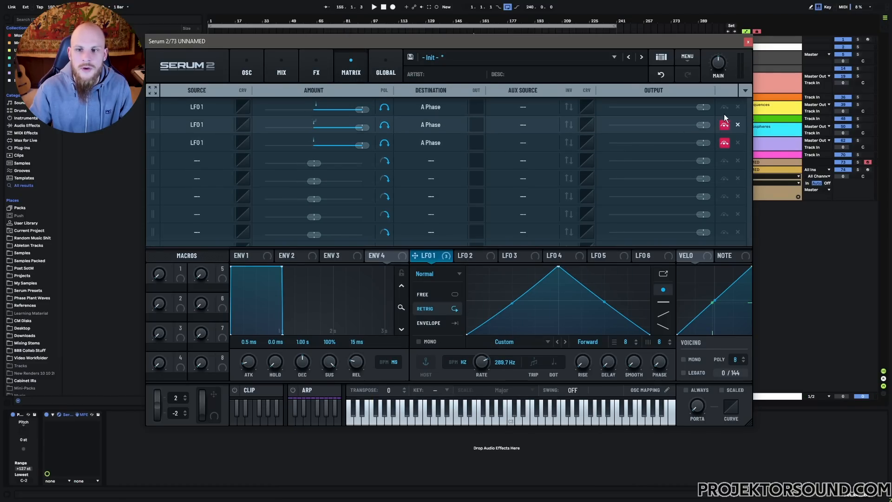
pyautogui.click(724, 107)
pyautogui.click(258, 65)
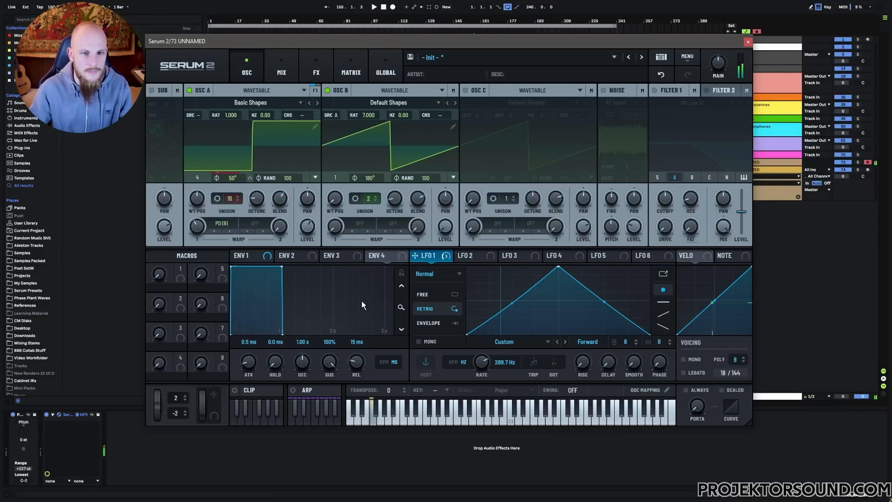
# Lower oscillator B's unison by one voice and return it to 2
pyautogui.click(376, 200)
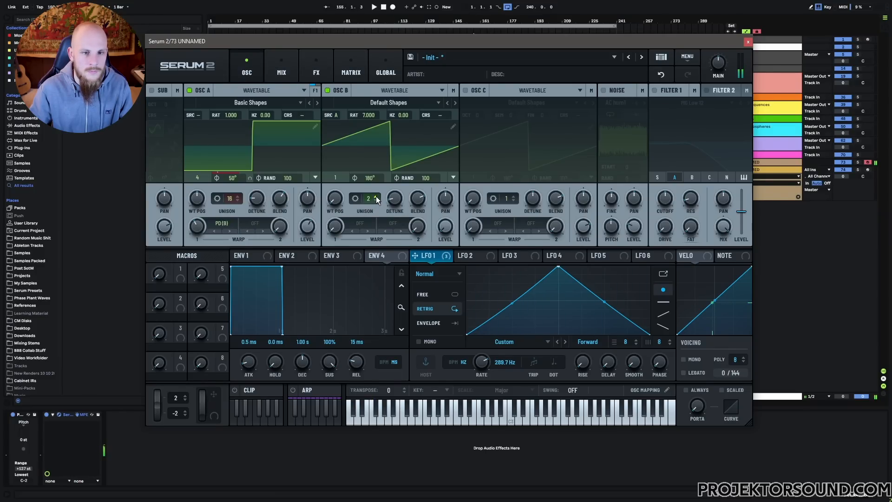
pyautogui.click(376, 197)
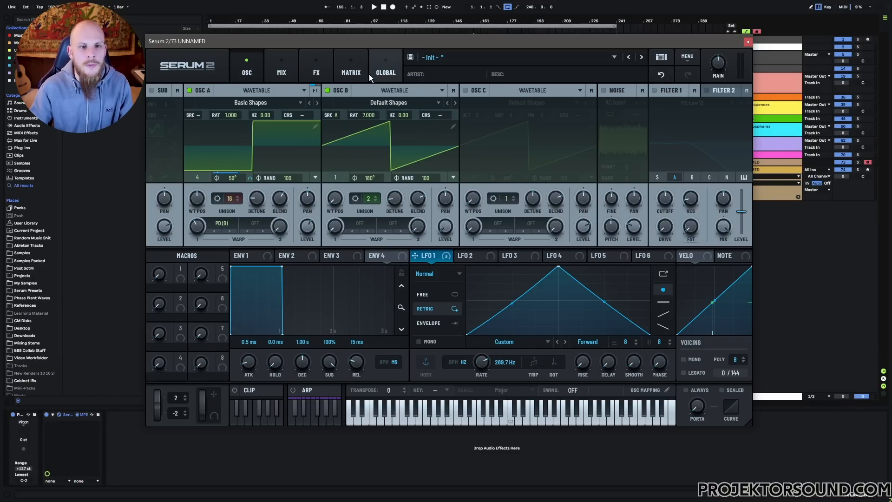
# Check the LFO 1 routings in the modulation matrix, and set LFO 1's rate to 322.5 Hz while playing a note
pyautogui.click(351, 68)
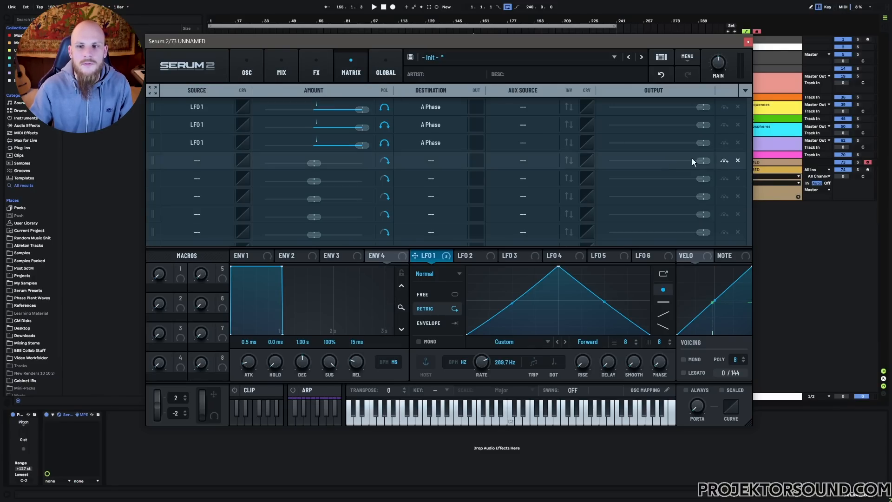
pyautogui.click(252, 65)
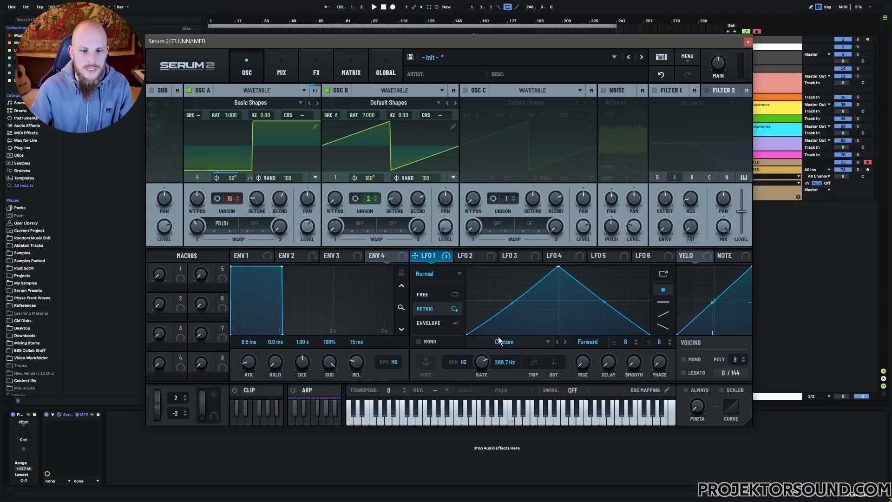
pyautogui.press('a')
pyautogui.moveTo(484, 365)
pyautogui.mouseDown()
pyautogui.moveTo(476, 419)
pyautogui.moveTo(487, 363)
pyautogui.mouseUp()
# Turn off Wrap Phase for oscillator A and lower LFO 1's rate to 0.5 Hz
pyautogui.rightClick(217, 178)
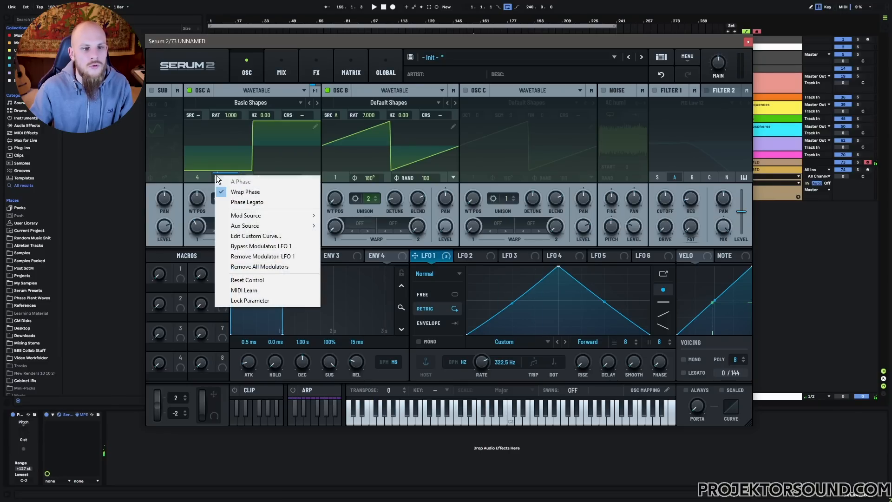
pyautogui.click(249, 194)
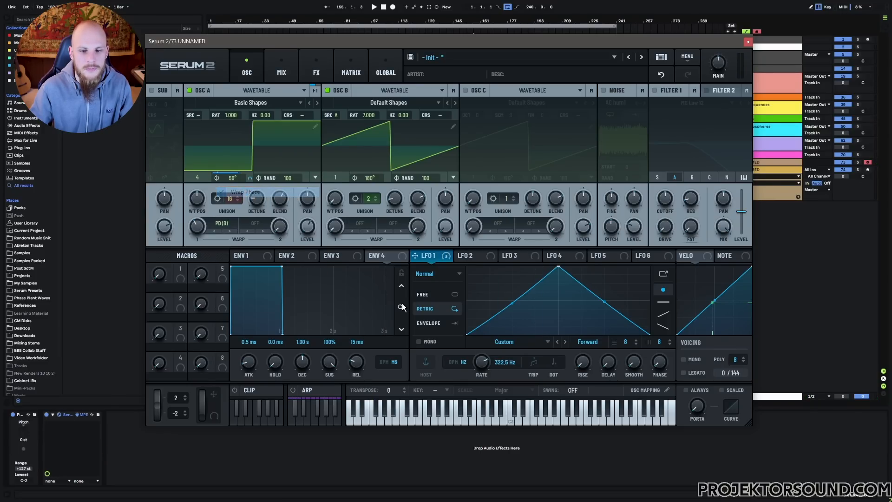
pyautogui.moveTo(484, 367); pyautogui.dragTo(474, 422)
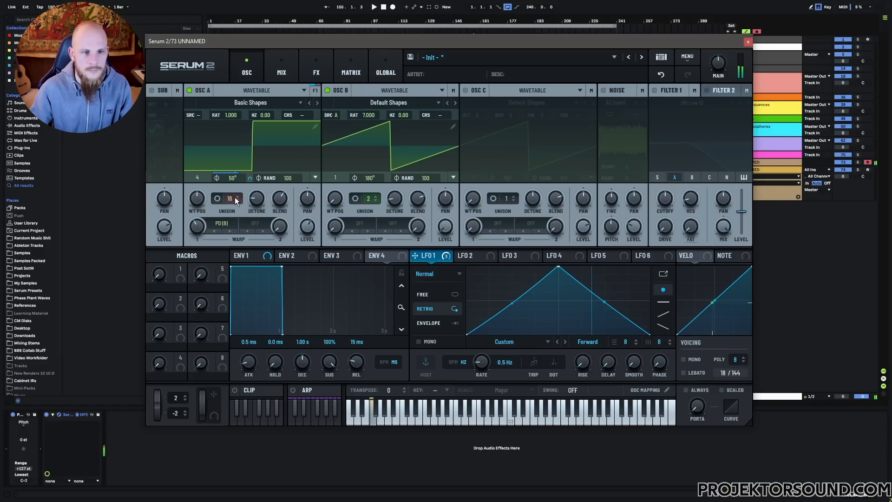